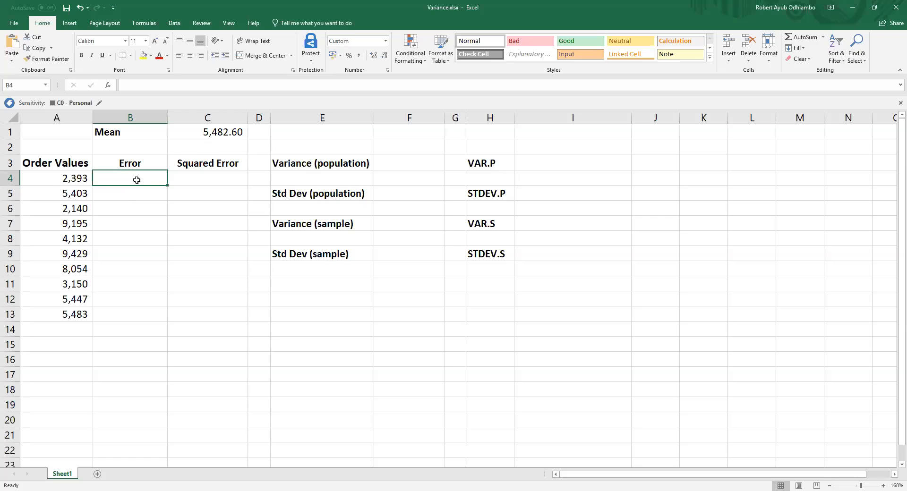
# Step: Calculate the first order's error in B4 with the formula =A4-$C$1, keeping the mean as an absolute reference
pyautogui.write('=')
pyautogui.click(68, 177)
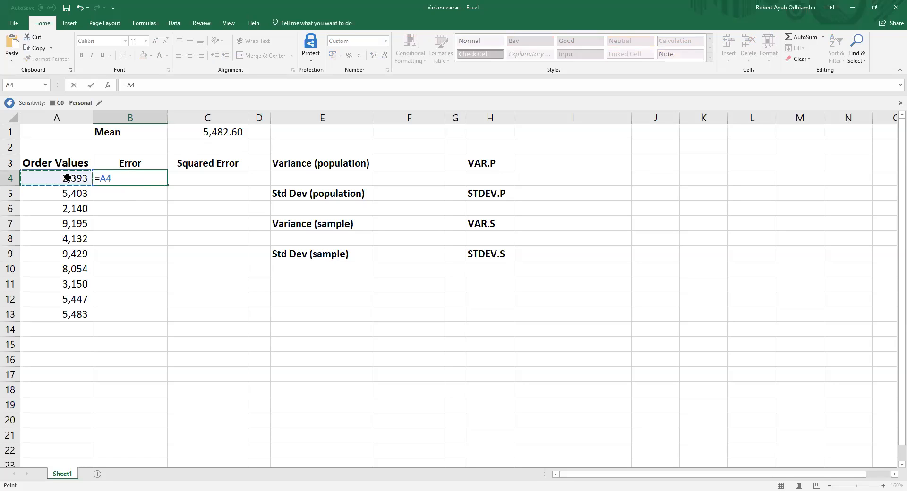
pyautogui.write('-')
pyautogui.click(226, 132)
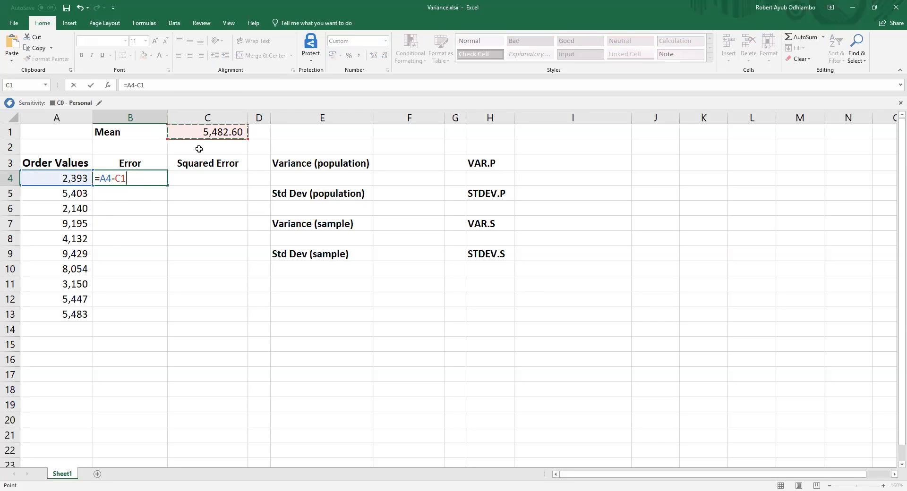
pyautogui.click(117, 179)
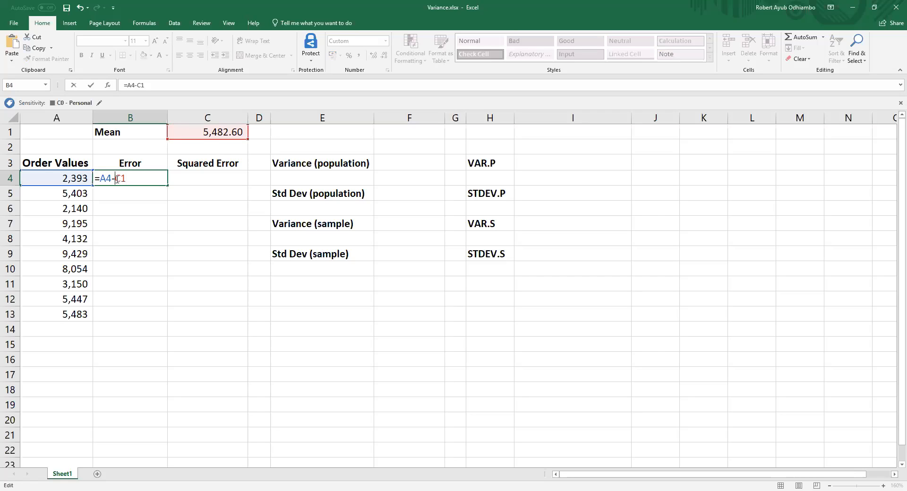
pyautogui.write('$')
pyautogui.click(127, 178)
pyautogui.write('$')
pyautogui.press('Tab')
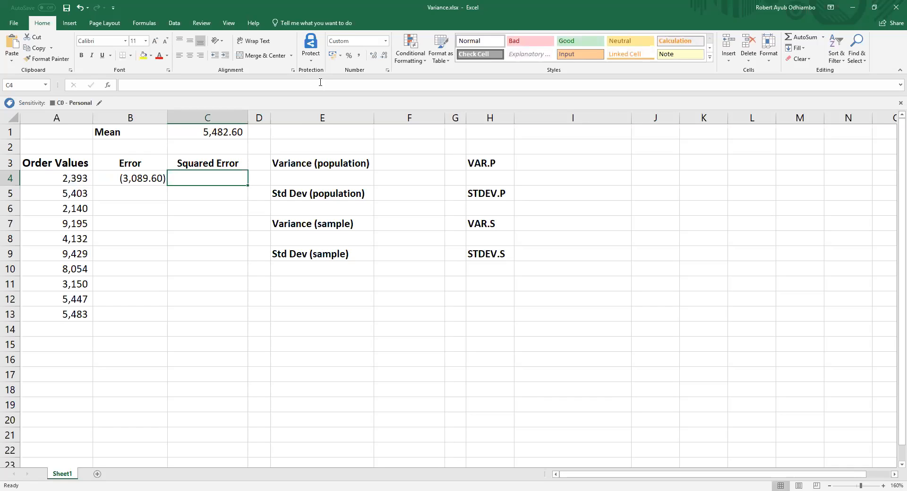
pyautogui.click(150, 180)
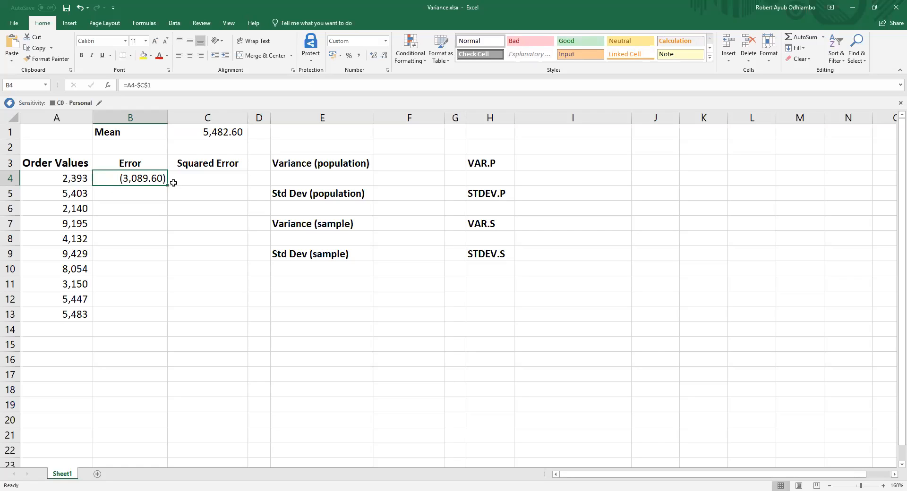
# Step: Calculate the first squared error in C4 with the formula =B4^2
pyautogui.click(216, 179)
pyautogui.write('=')
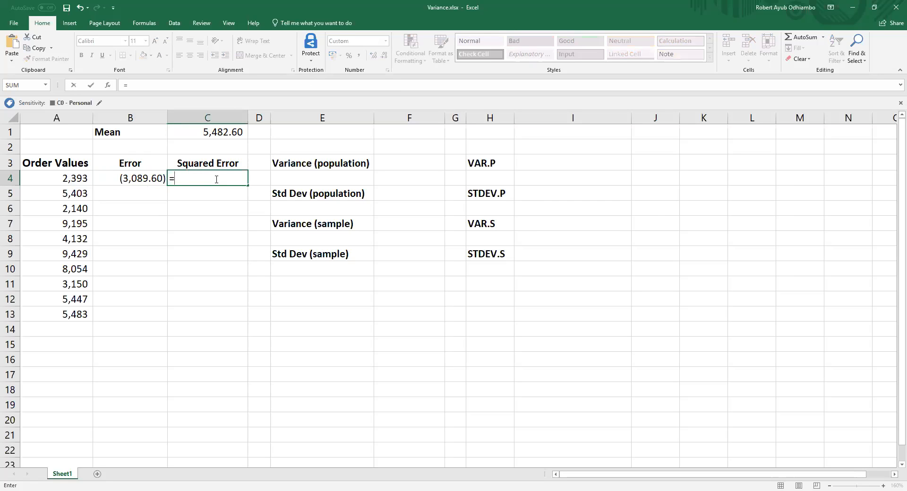
pyautogui.click(136, 175)
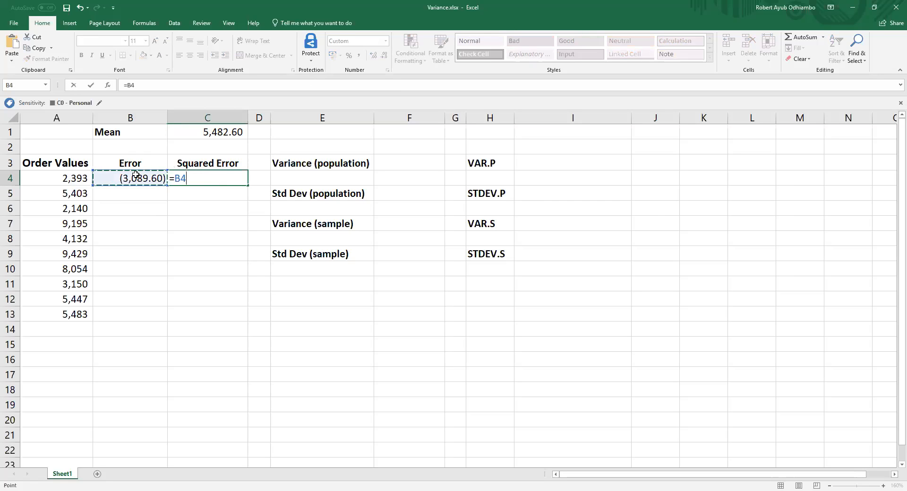
pyautogui.write('^2')
pyautogui.press('Return')
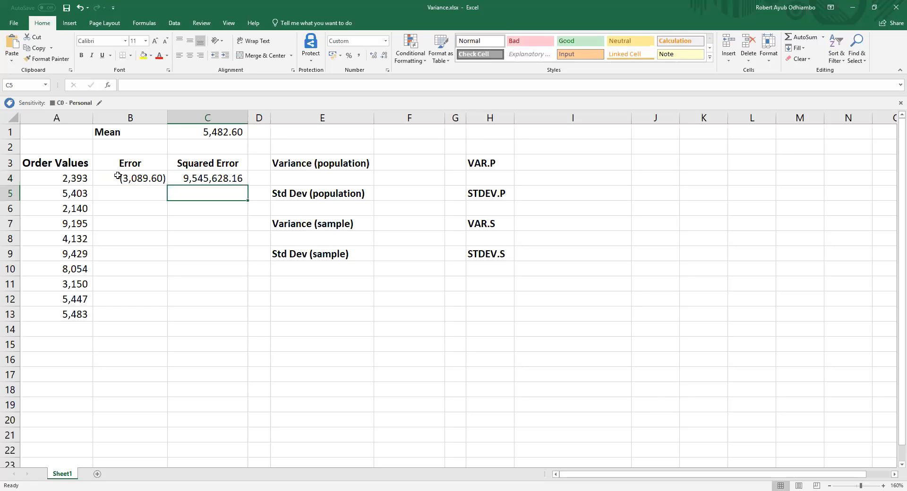
# Step: Fill the error and squared error formulas from B4:C4 down through row 13
pyautogui.moveTo(143, 180); pyautogui.dragTo(179, 180)
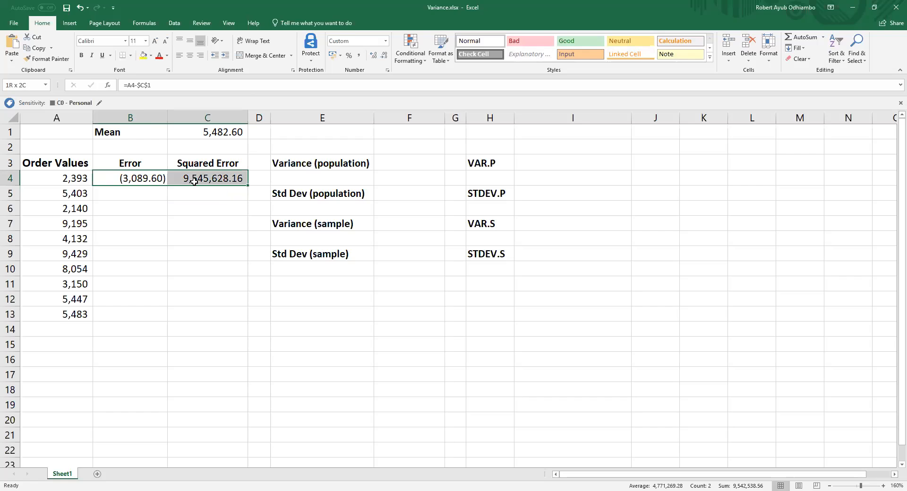
pyautogui.doubleClick(249, 184)
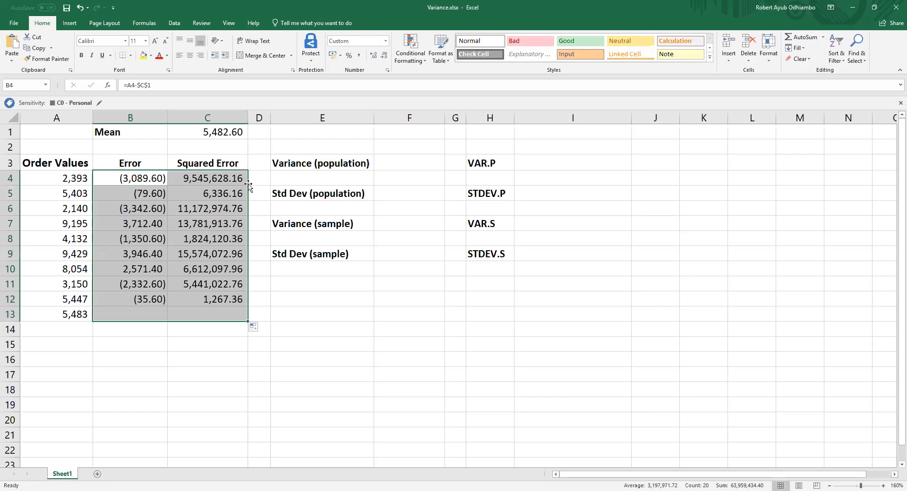
pyautogui.click(220, 178)
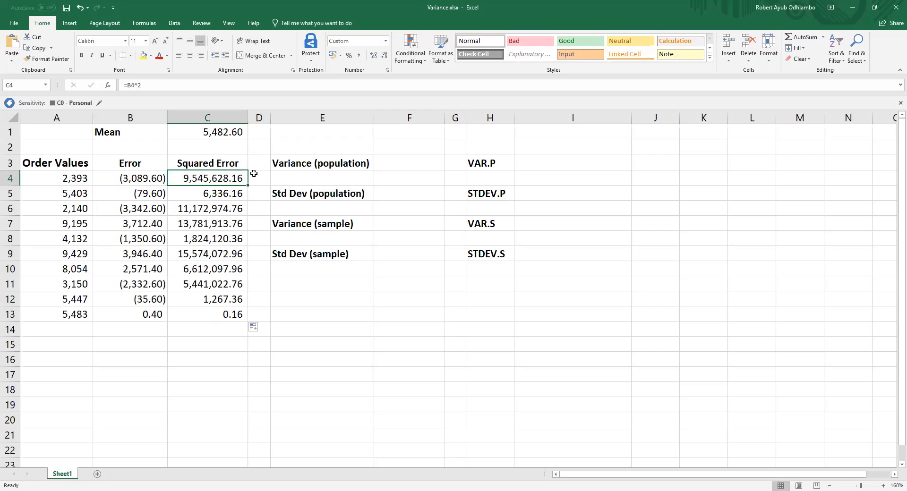
# Step: Calculate the population variance in F3 with the formula =AVERAGE(C4:C13)
pyautogui.click(402, 162)
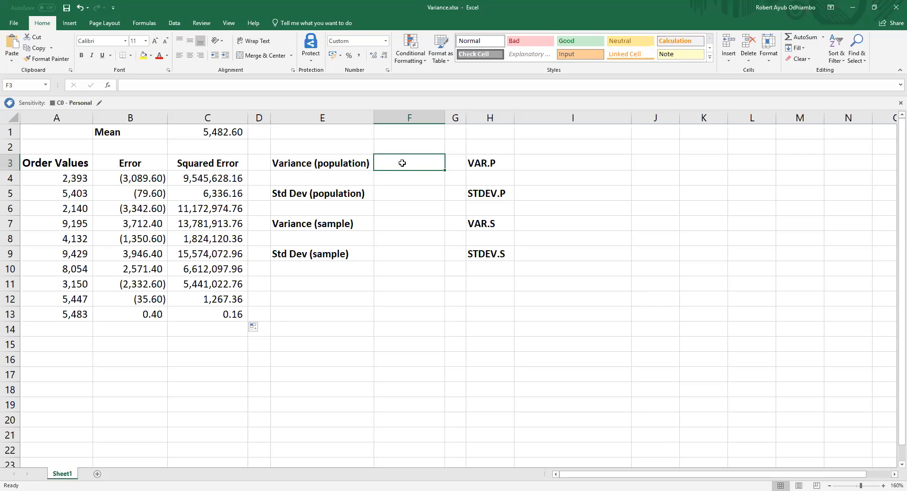
pyautogui.write('=')
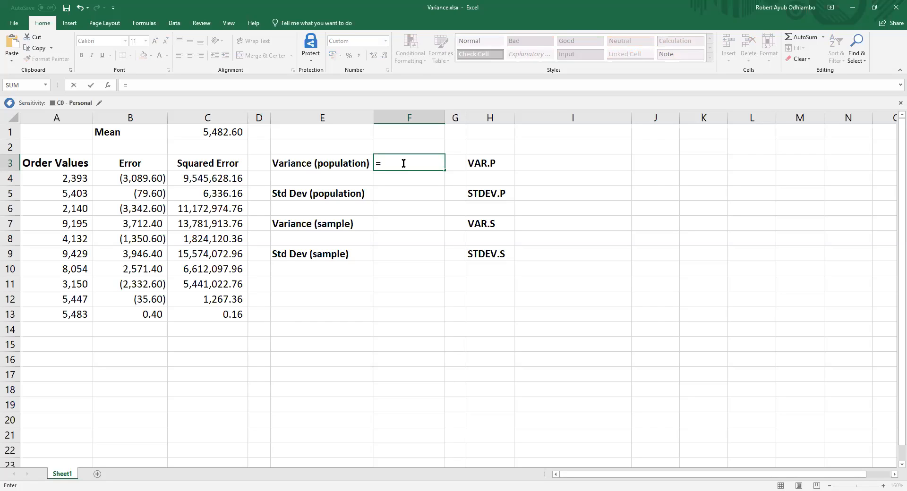
pyautogui.write('Aver')
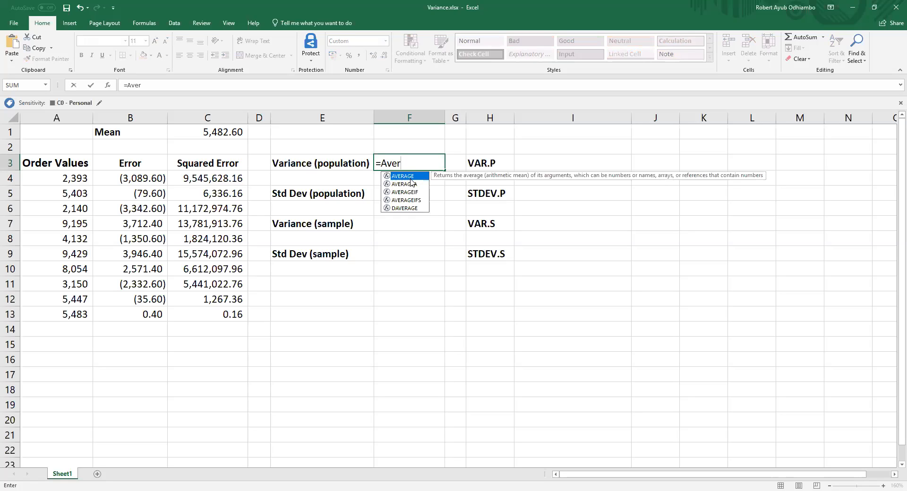
pyautogui.press('Tab')
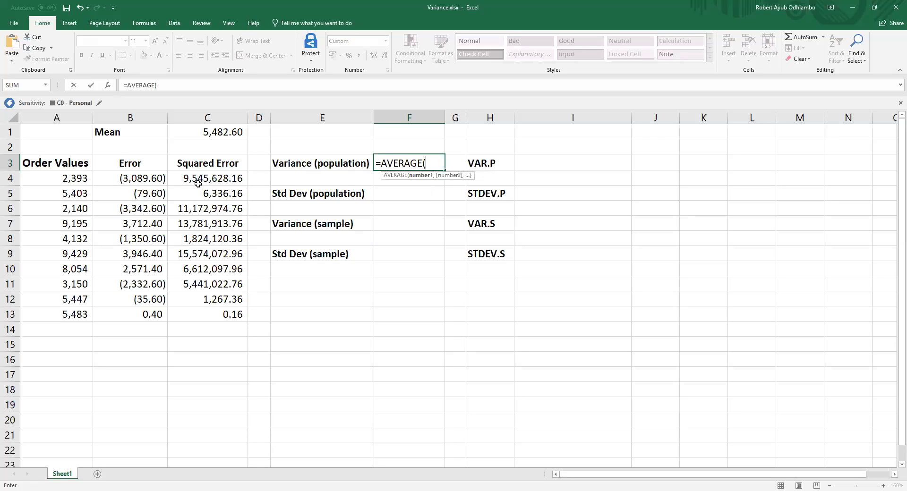
pyautogui.click(206, 178)
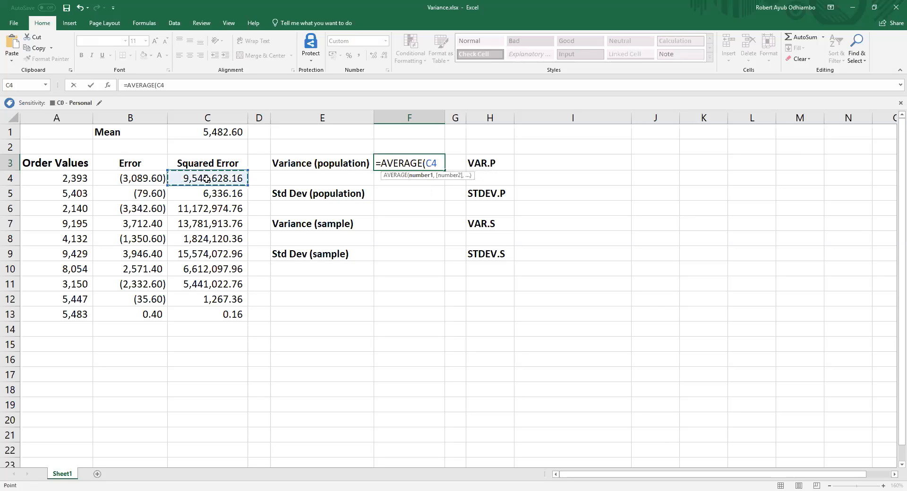
pyautogui.moveTo(207, 179); pyautogui.dragTo(204, 307)
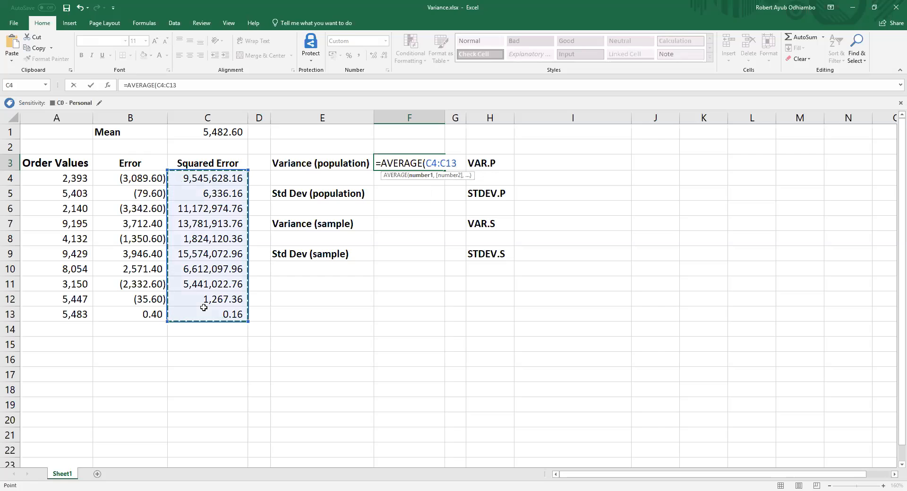
pyautogui.write(')')
pyautogui.press('Return')
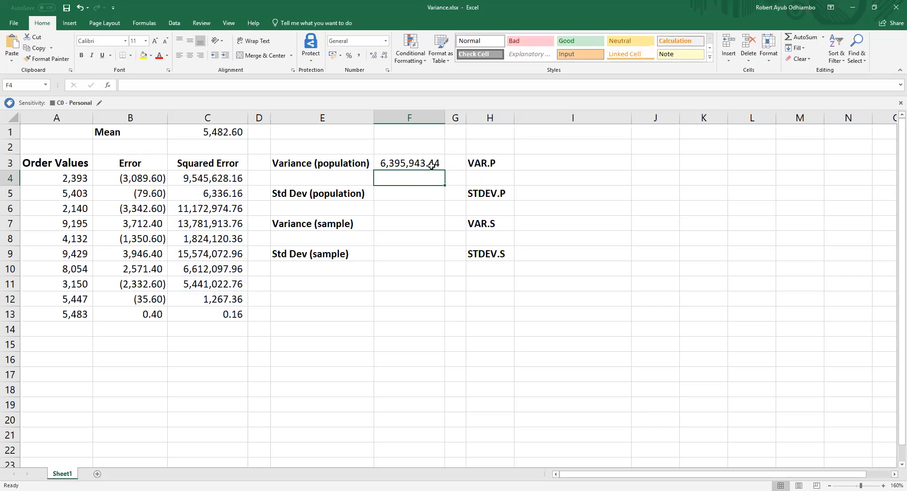
# Step: Calculate the population standard deviation in F5 as the square root of the variance with =SQRT(F3)
pyautogui.click(406, 190)
pyautogui.write('=')
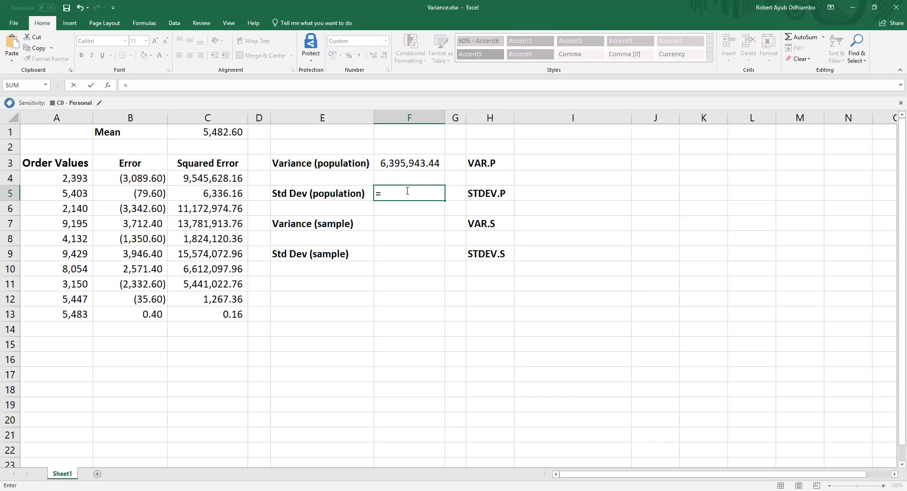
pyautogui.write('sqrt')
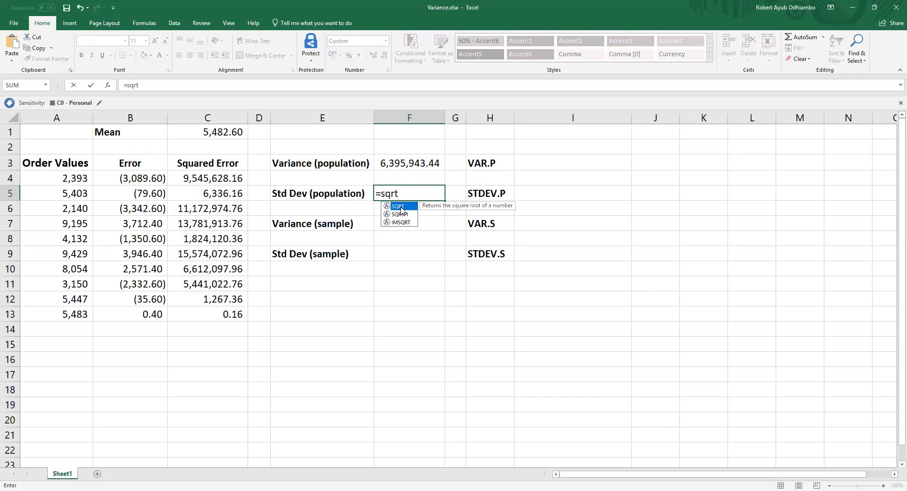
pyautogui.doubleClick(400, 210)
pyautogui.click(408, 162)
pyautogui.write(')')
pyautogui.press('Return')
pyautogui.press('Return')
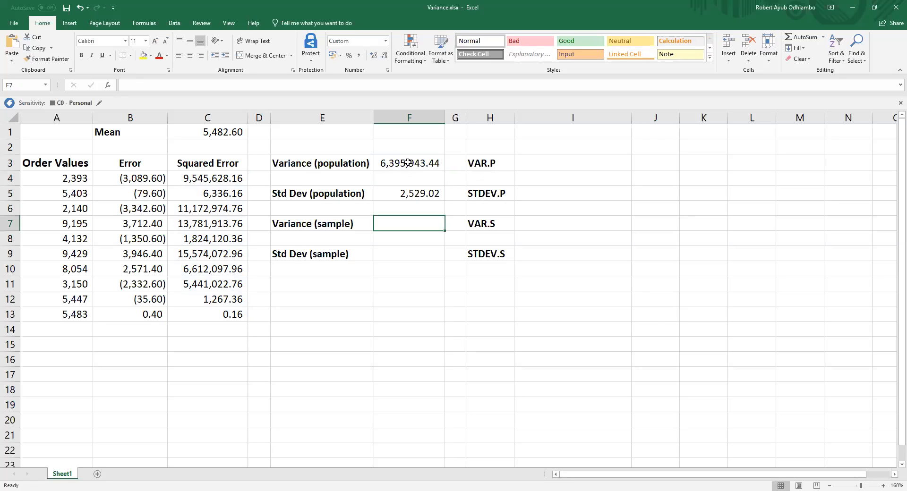
# Step: Calculate the sample variance in F7 with the formula =SUM(C4:C13)/(COUNT(C4:C13)-1)
pyautogui.write('=')
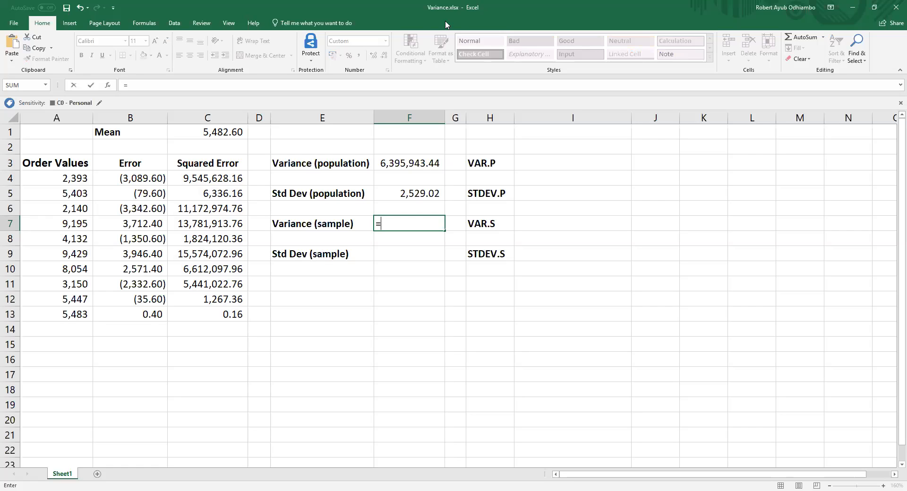
pyautogui.write('sum(')
pyautogui.click(210, 179)
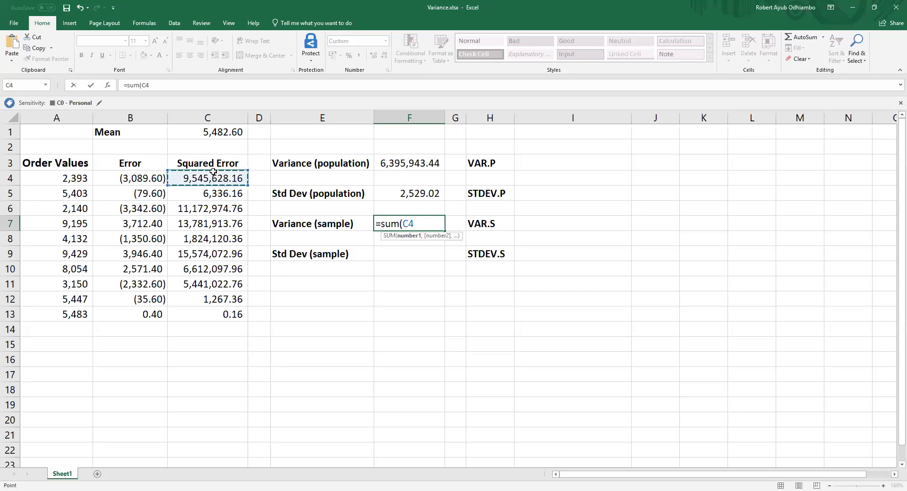
pyautogui.keyDown('shift'); pyautogui.click(221, 311); pyautogui.keyUp('shift')
pyautogui.write(')/(')
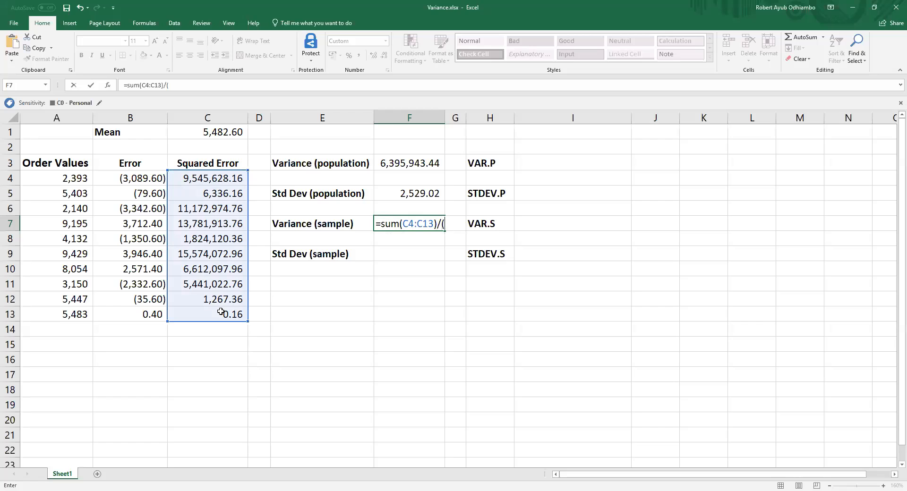
pyautogui.write('count')
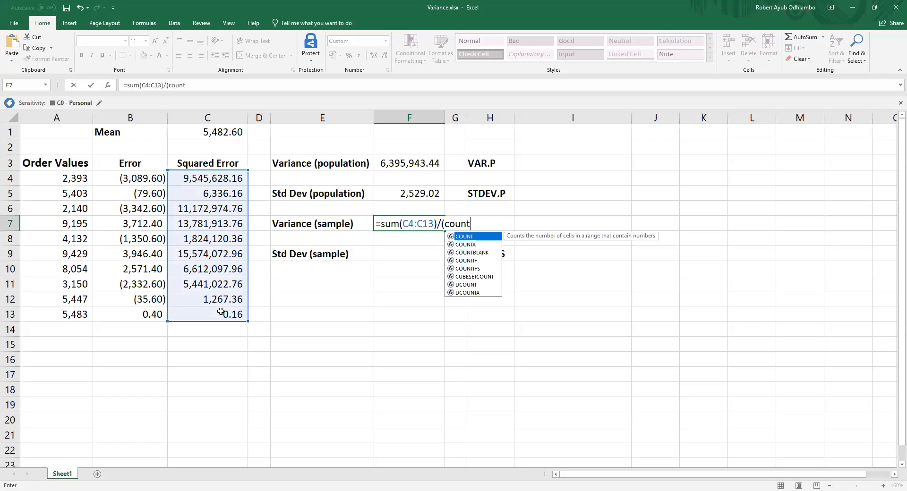
pyautogui.write('(')
pyautogui.click(210, 179)
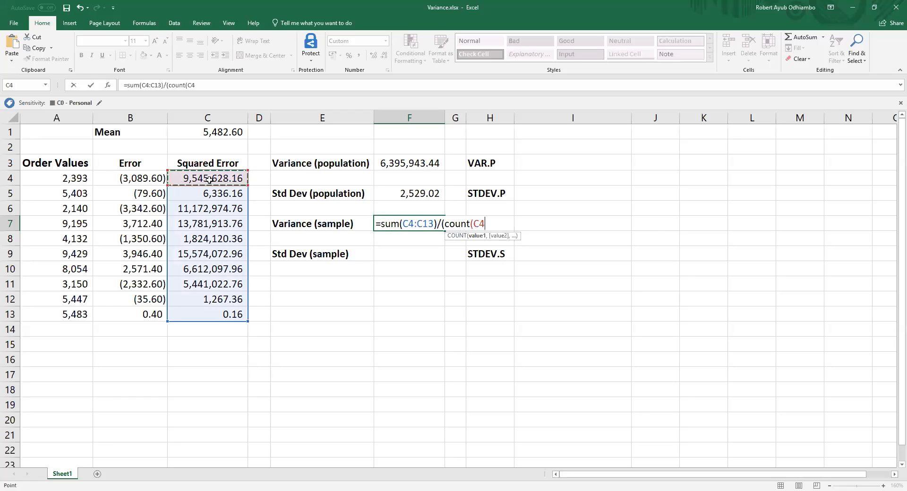
pyautogui.moveTo(209, 180); pyautogui.dragTo(201, 313)
pyautogui.write(')-1)')
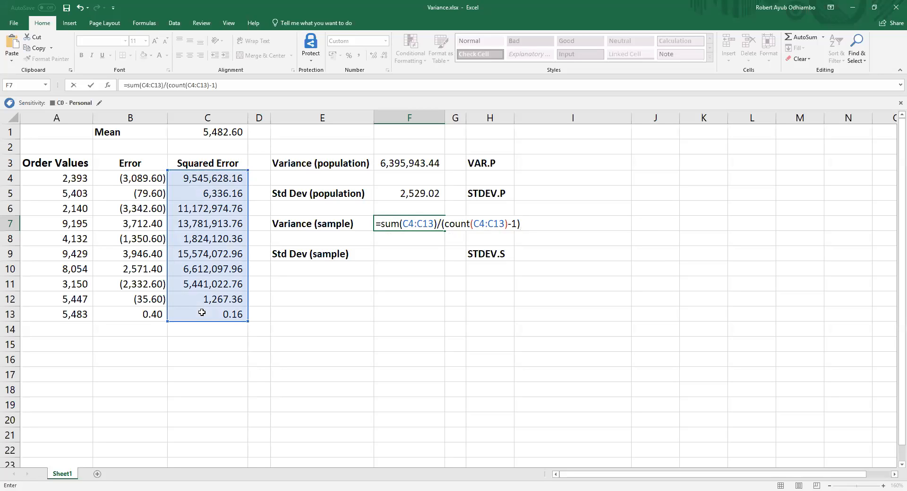
pyautogui.press('Return')
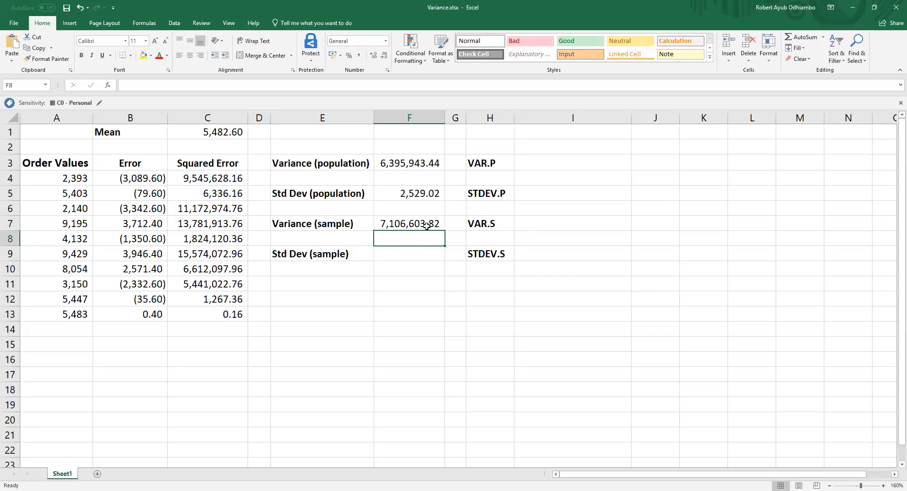
# Step: Calculate the sample standard deviation in F9 as the square root of the sample variance with =SQRT(F7)
pyautogui.click(413, 258)
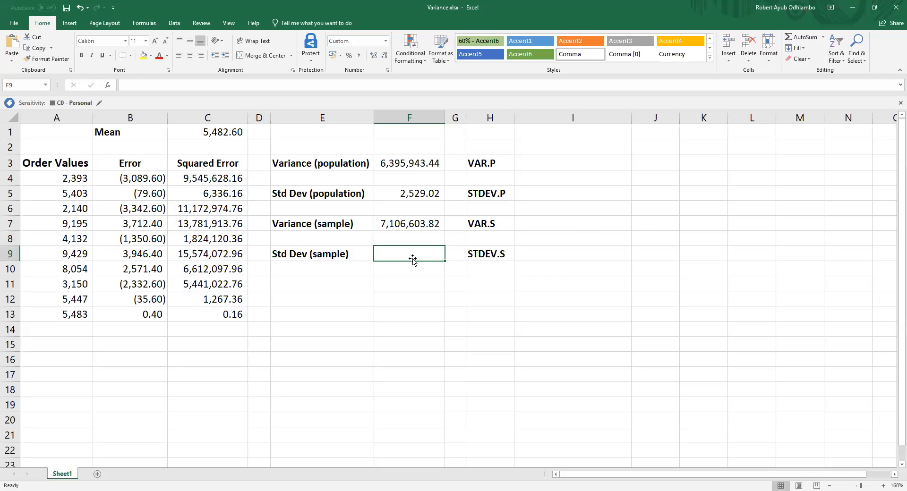
pyautogui.write('=')
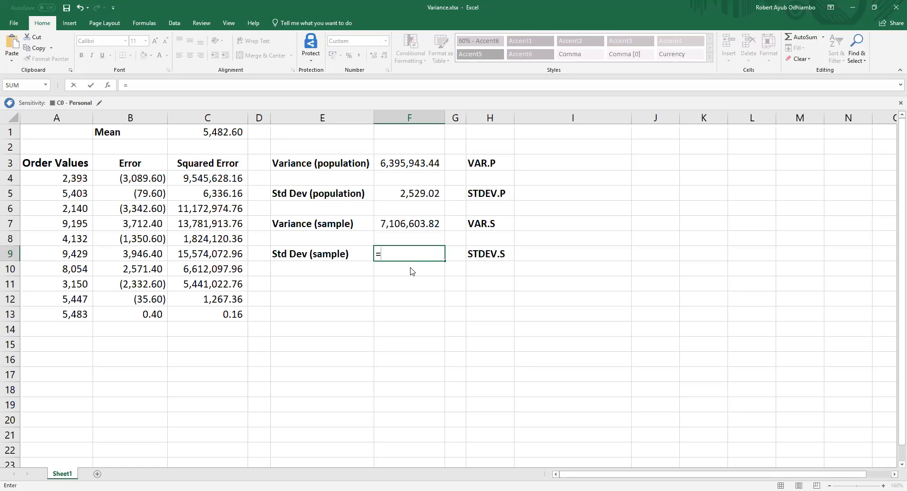
pyautogui.write('sqr')
pyautogui.doubleClick(409, 267)
pyautogui.click(405, 222)
pyautogui.write(')')
pyautogui.press('Return')
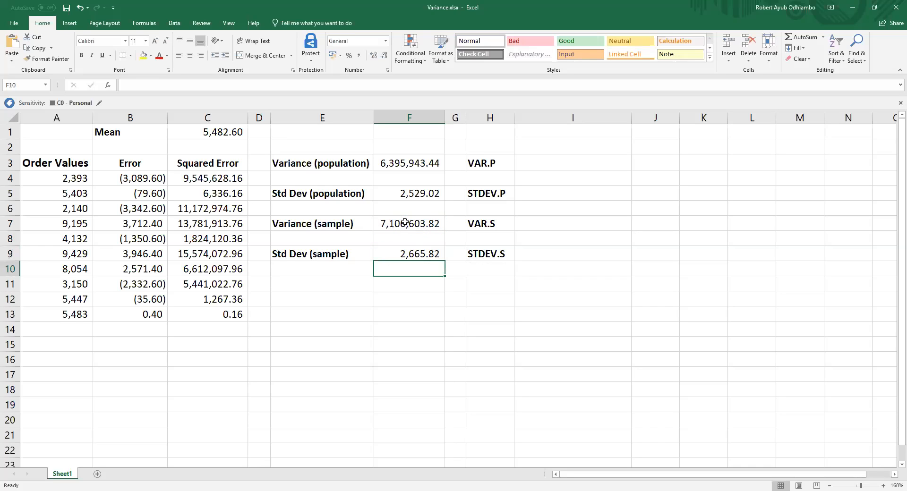
# Step: Calculate the population variance of the order values in I3 with the built-in function, =VAR.P(A4:A13)
pyautogui.click(541, 163)
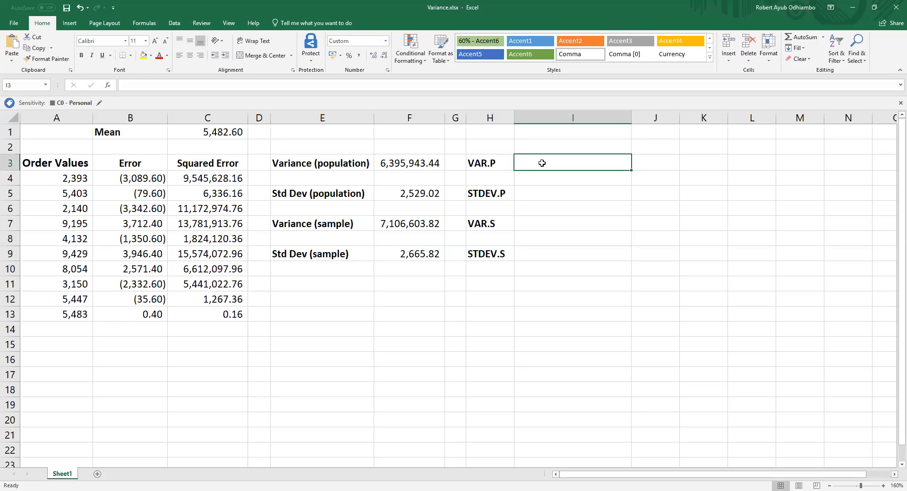
pyautogui.write('=')
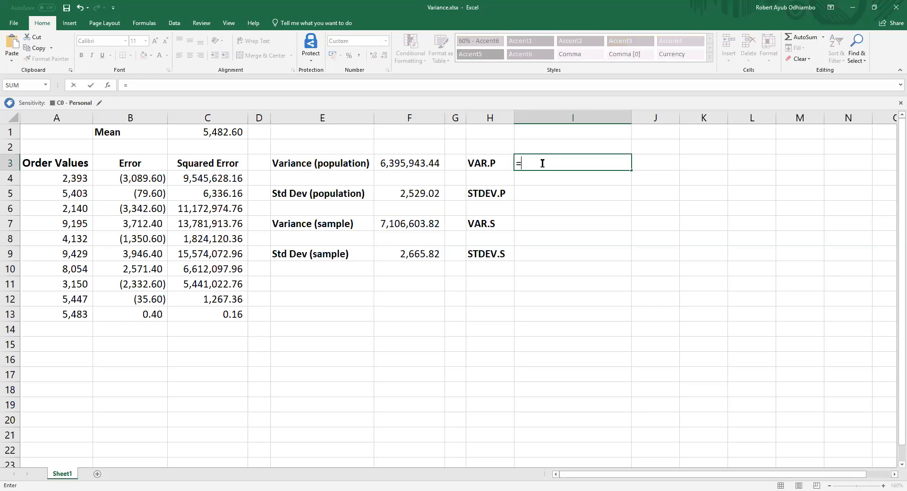
pyautogui.write('var')
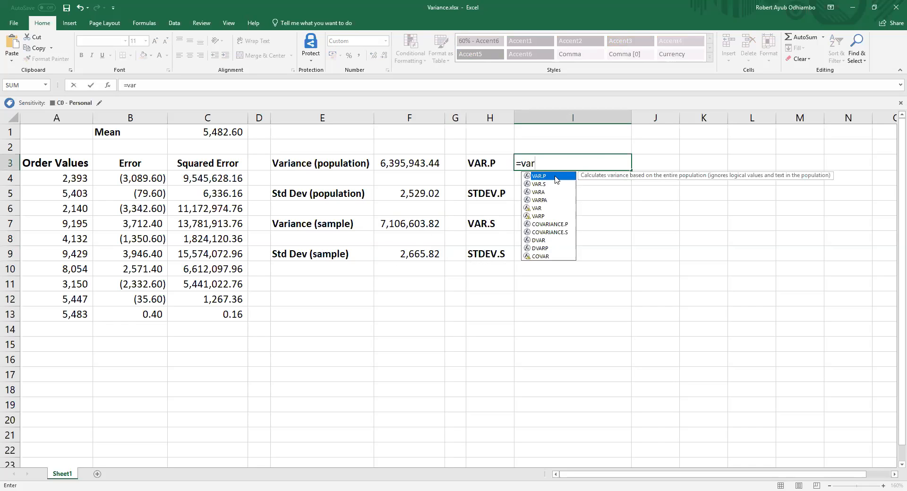
pyautogui.doubleClick(555, 177)
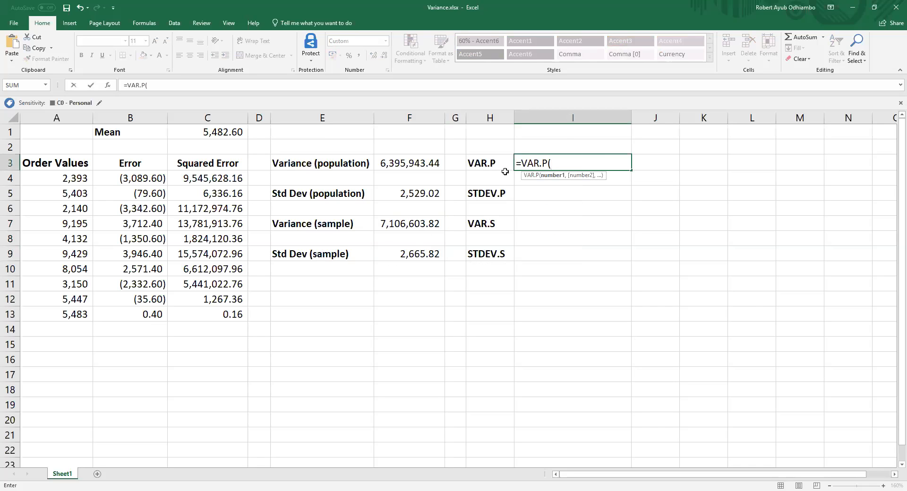
pyautogui.click(72, 180)
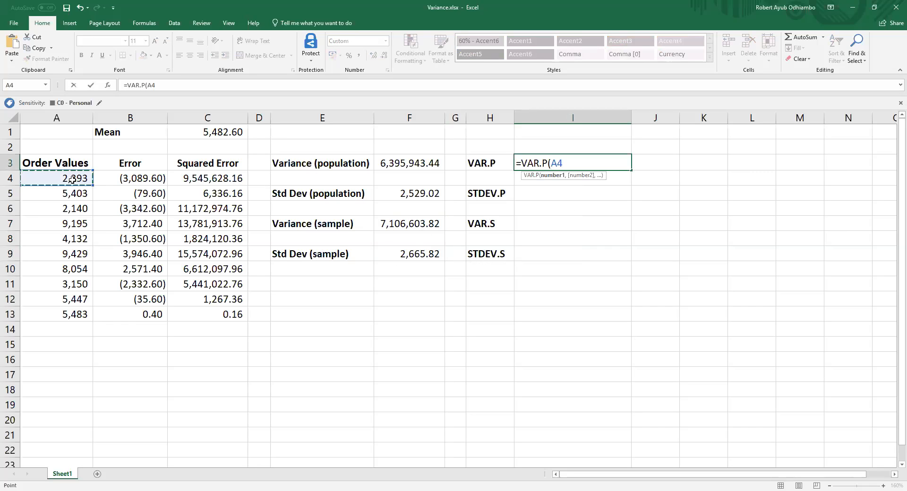
pyautogui.moveTo(72, 179); pyautogui.dragTo(68, 314)
pyautogui.write(')')
pyautogui.press('Return')
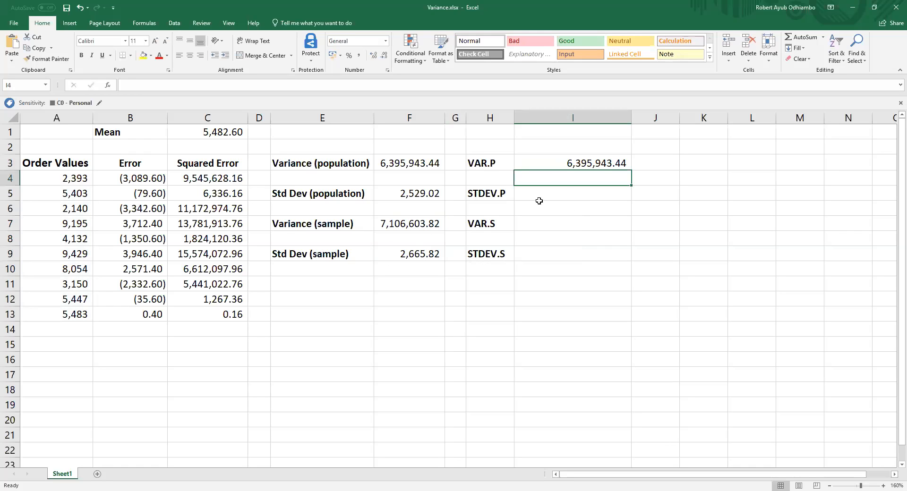
# Step: Calculate the population standard deviation of the order values in I5 with the formula =STDEV.P(A4:A13)
pyautogui.click(576, 194)
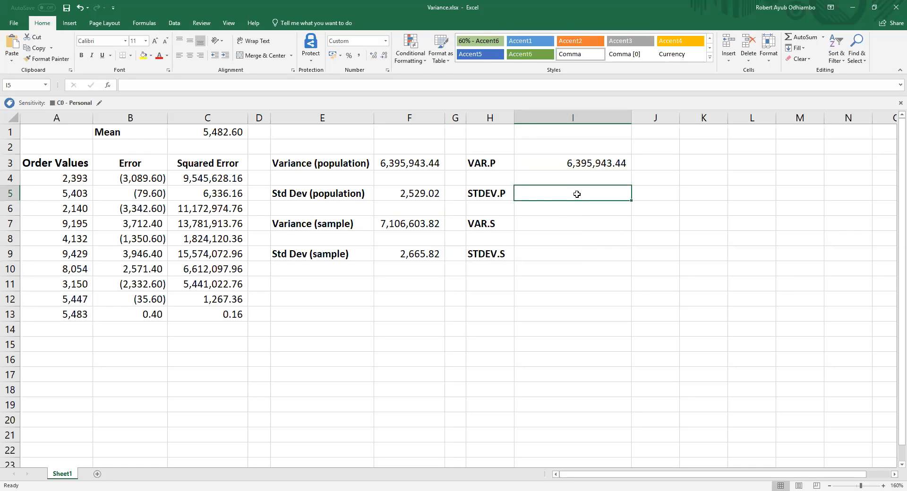
pyautogui.write('=')
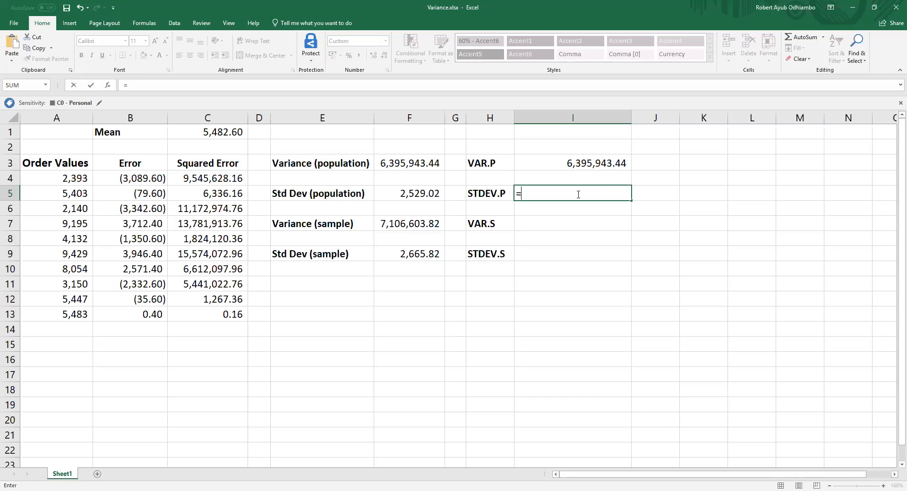
pyautogui.write('std')
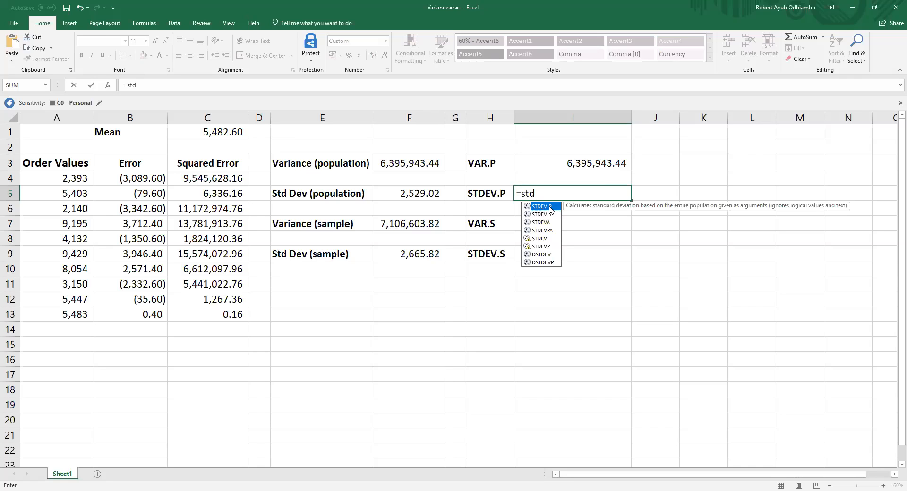
pyautogui.doubleClick(547, 207)
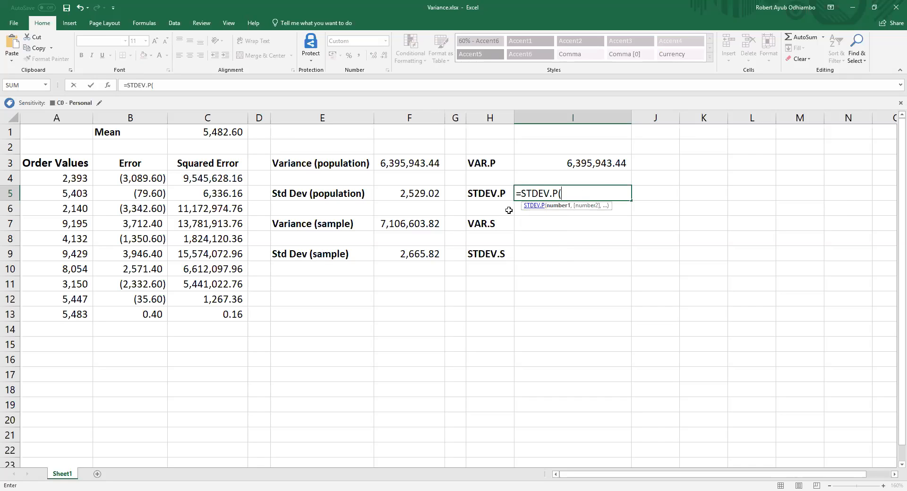
pyautogui.click(67, 178)
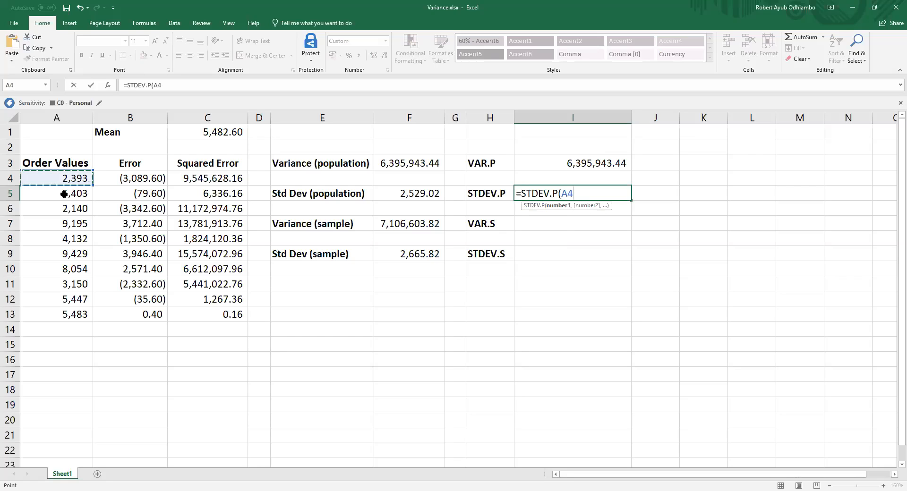
pyautogui.moveTo(64, 194); pyautogui.dragTo(50, 312)
pyautogui.write(')')
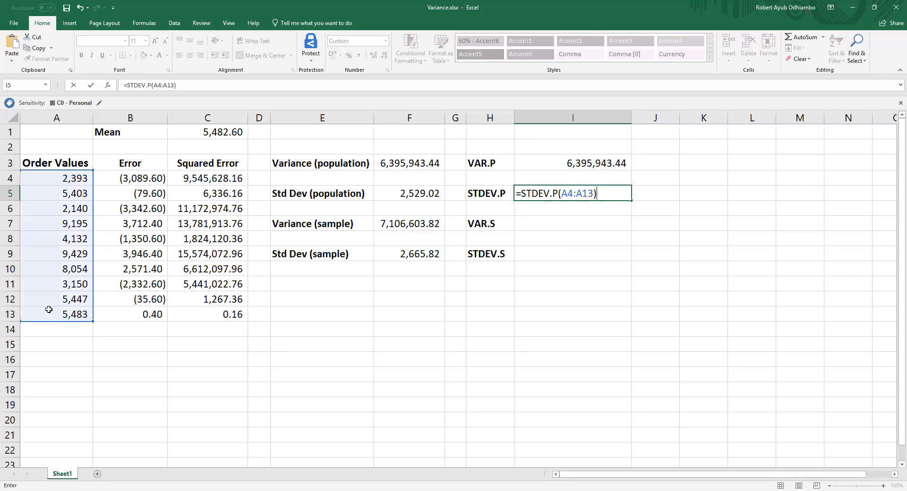
pyautogui.press('Return')
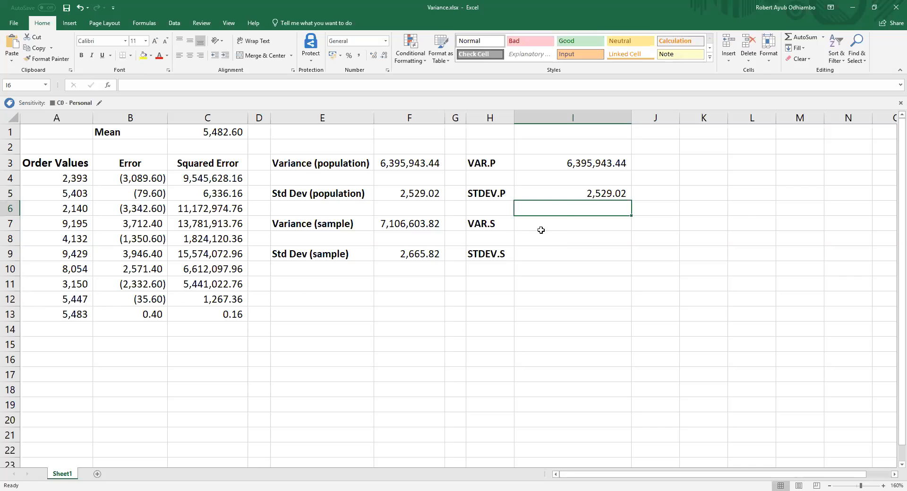
# Step: Calculate the sample variance of the order values in I7 with the formula =VAR.S(A4:A13)
pyautogui.click(565, 222)
pyautogui.write('=')
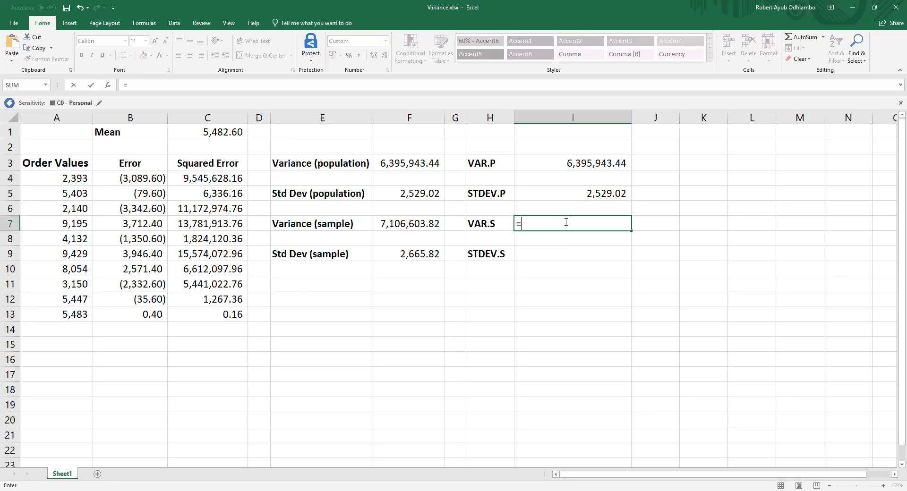
pyautogui.write('var')
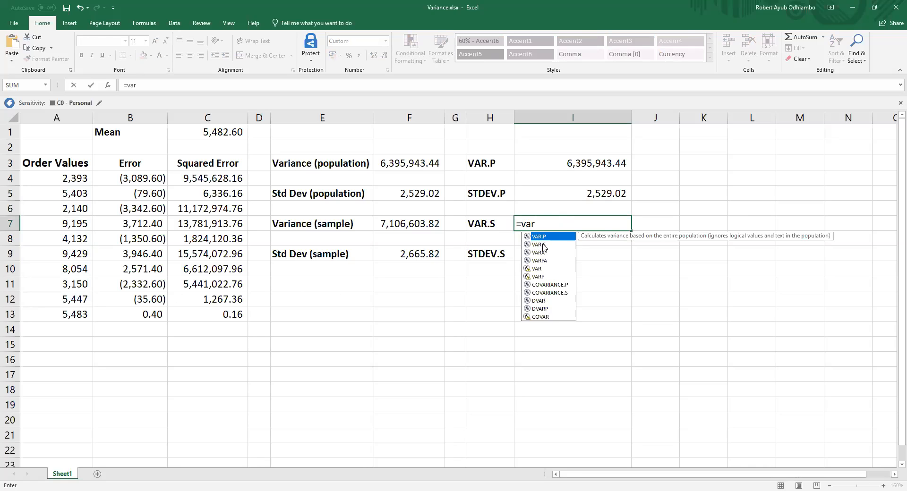
pyautogui.doubleClick(543, 246)
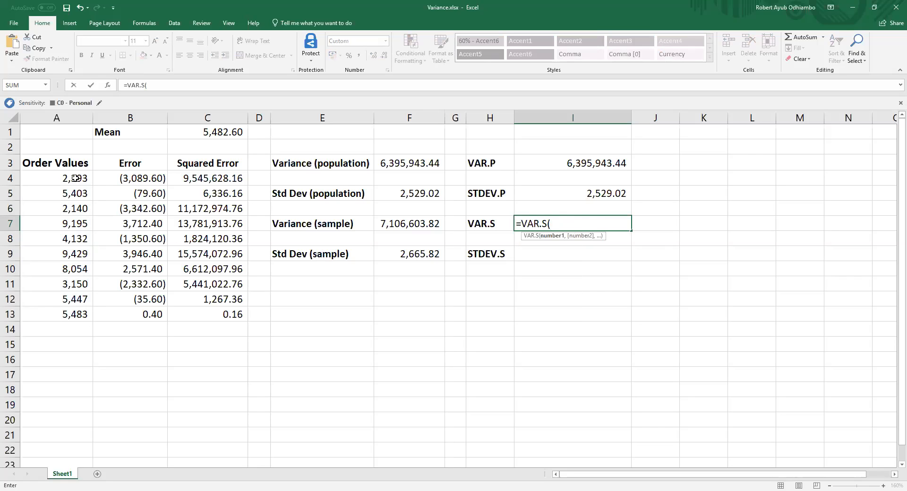
pyautogui.click(74, 181)
pyautogui.moveTo(74, 182); pyautogui.dragTo(67, 322)
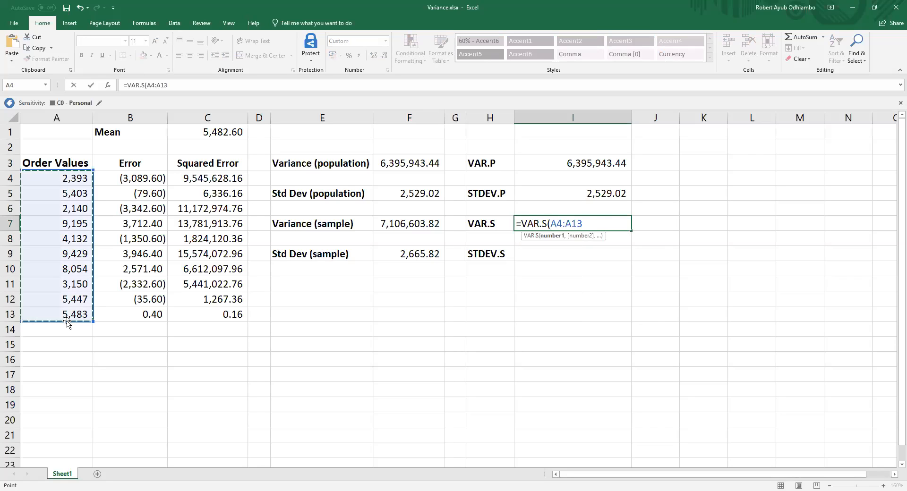
pyautogui.write(')')
pyautogui.press('Return')
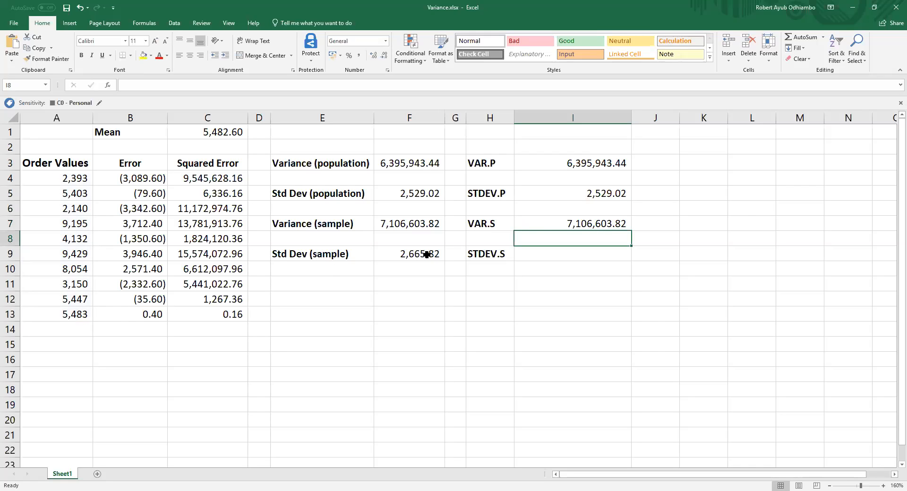
# Step: Calculate the sample standard deviation of the order values in I9 with =STDEV.S over A4:A13
pyautogui.click(548, 253)
pyautogui.write('=')
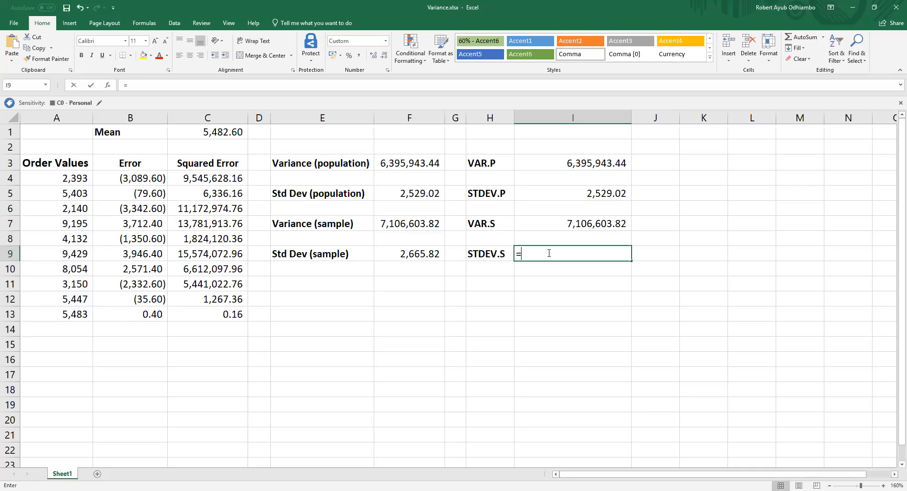
pyautogui.write('st')
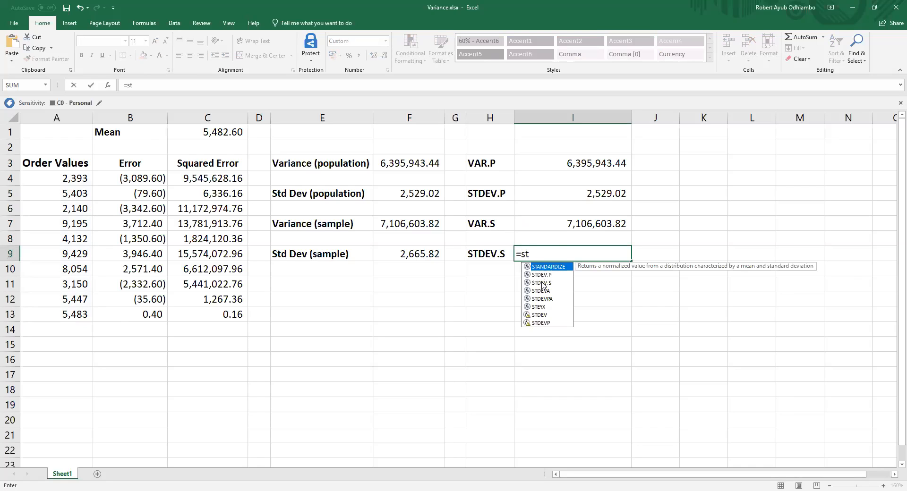
pyautogui.click(543, 282)
pyautogui.press('Tab')
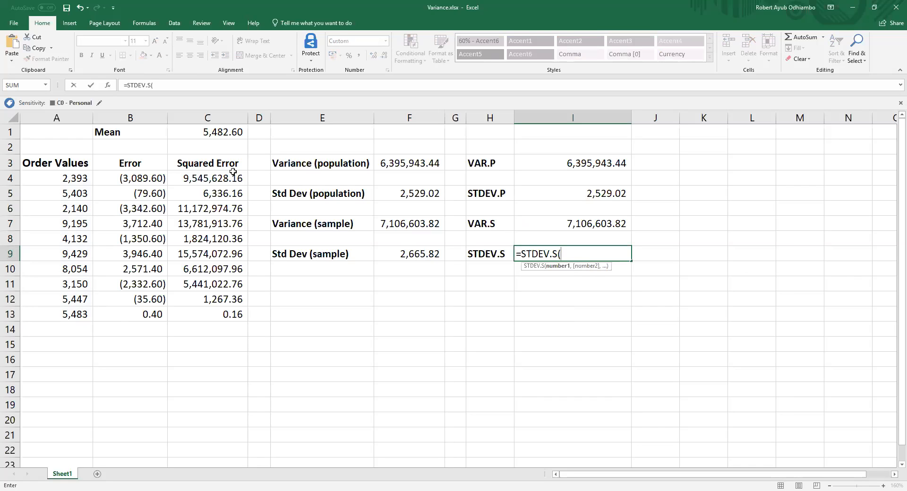
pyautogui.click(63, 181)
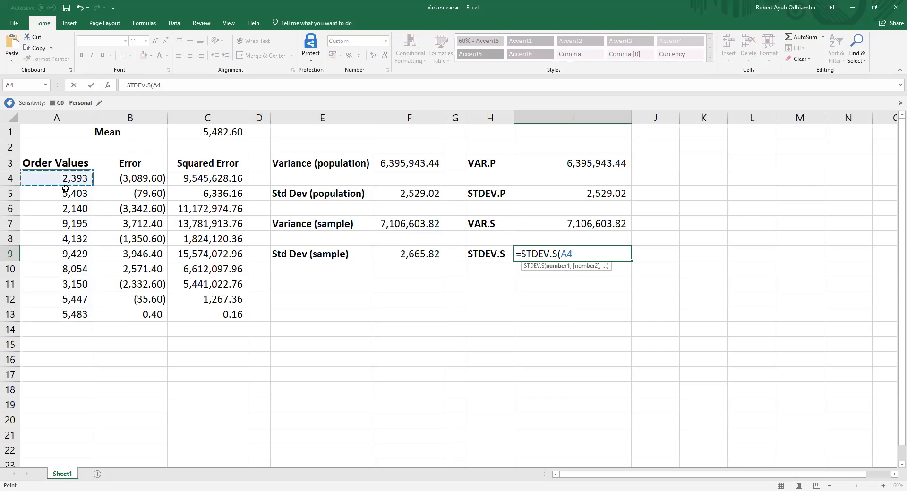
pyautogui.moveTo(66, 189); pyautogui.dragTo(94, 314)
pyautogui.write(')')
pyautogui.press('Return')
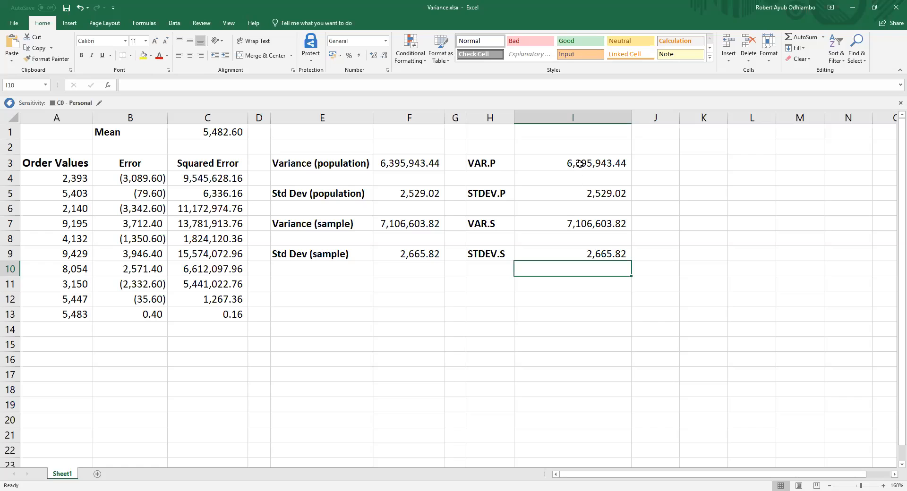
# Step: Compare the manually calculated results in F3:F9 with the built-in function results in I3:I9
pyautogui.moveTo(427, 163); pyautogui.dragTo(427, 258)
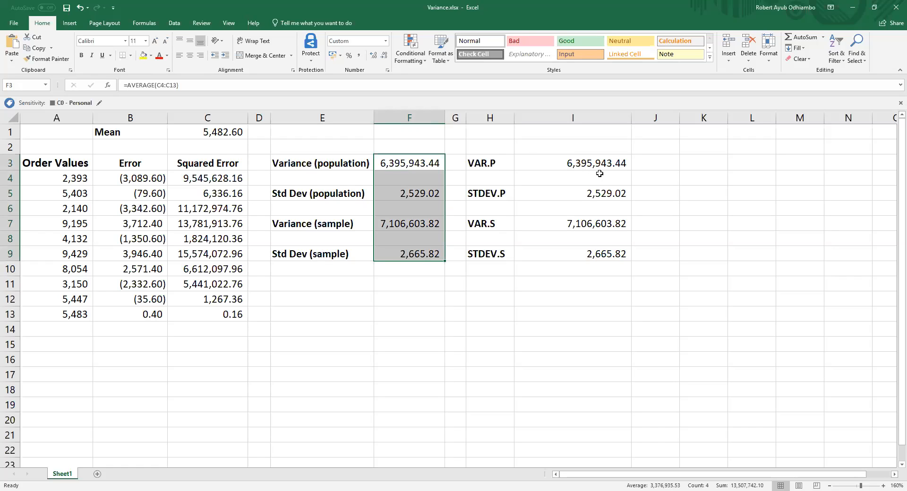
pyautogui.moveTo(598, 164); pyautogui.dragTo(536, 246)
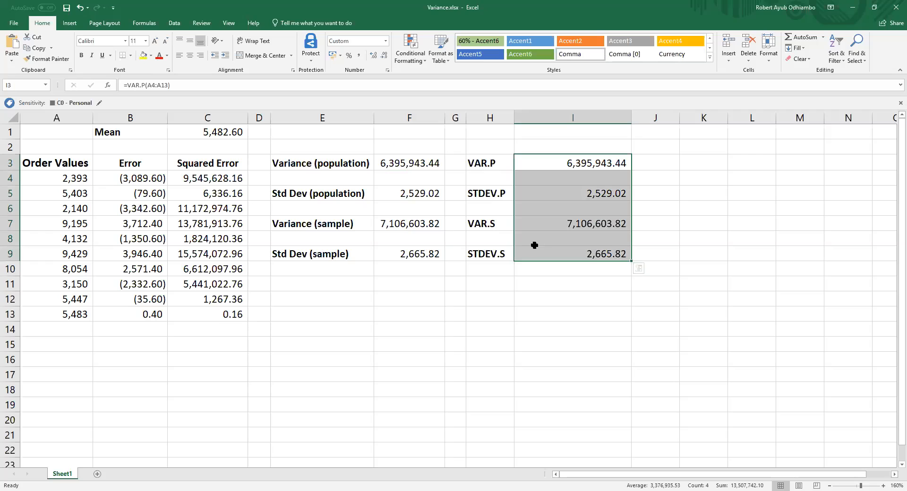